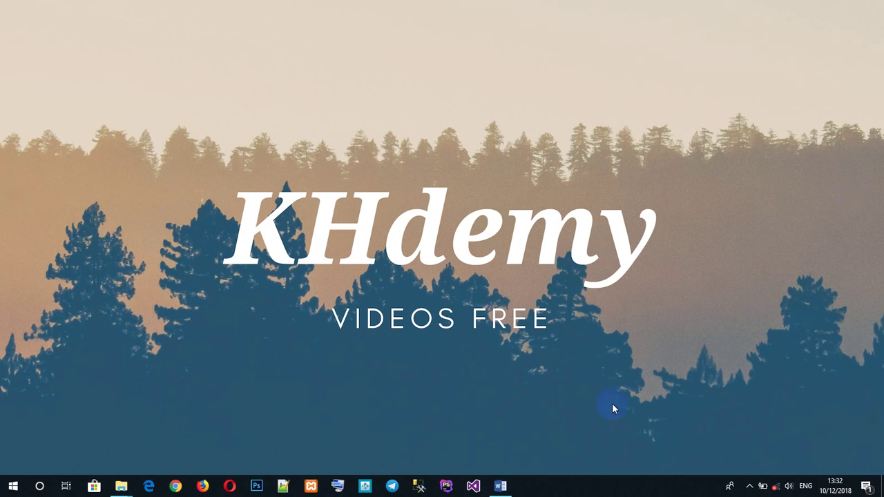
# Step: Restore the minimized Ms 2013.docx window from the Word icon on the taskbar
pyautogui.click(507, 487)
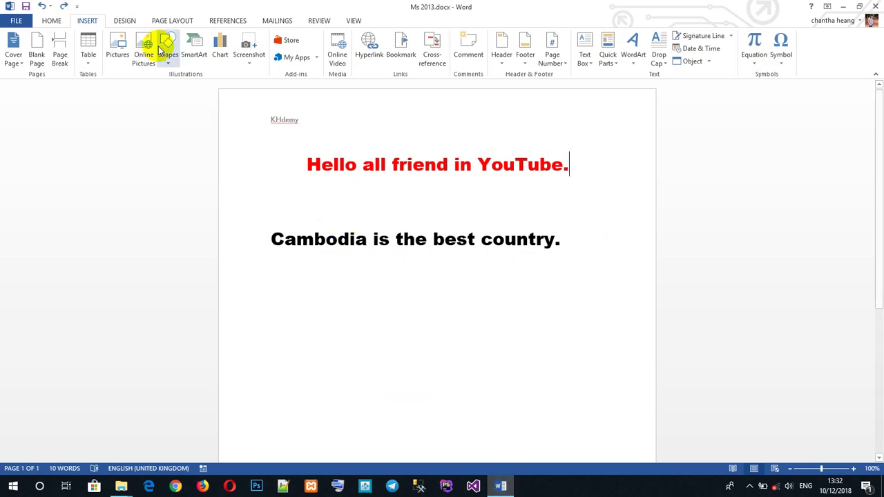
# Step: Apply the Ion Boardroom theme from the Design tab's Themes gallery
pyautogui.click(127, 21)
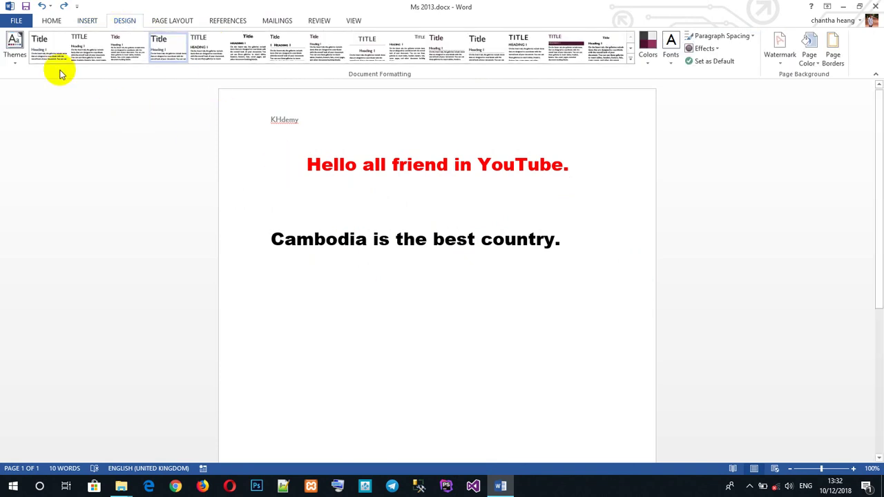
pyautogui.click(18, 68)
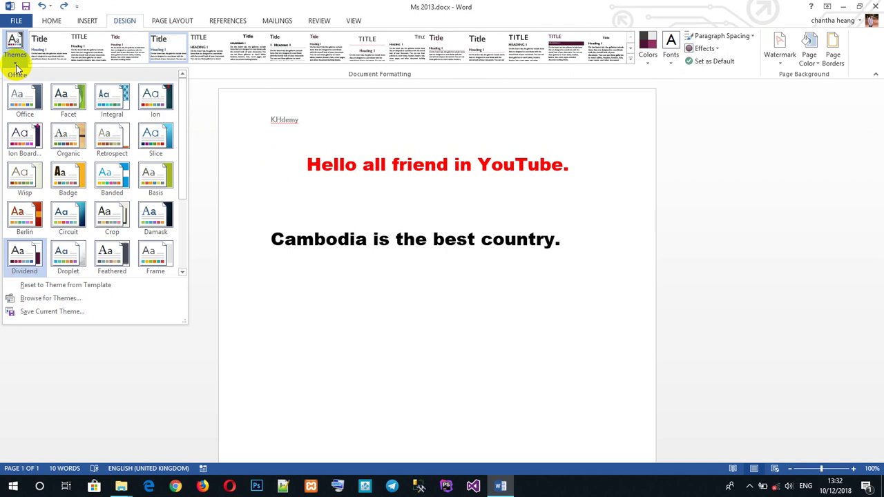
pyautogui.click(34, 137)
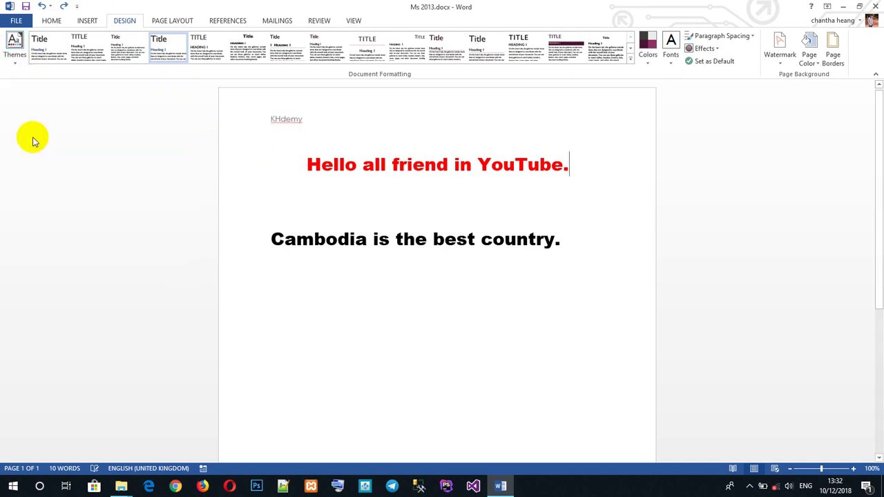
# Step: Start saving the current theme as a file, then cancel without saving
pyautogui.click(14, 66)
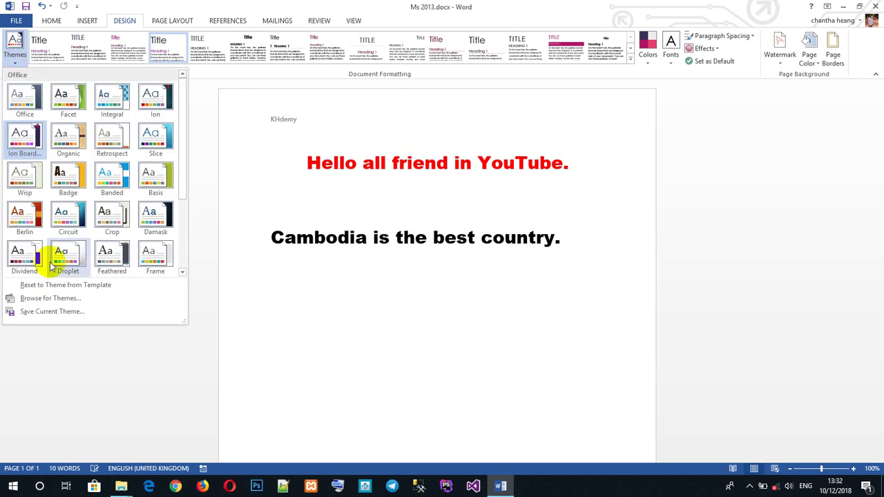
pyautogui.click(57, 316)
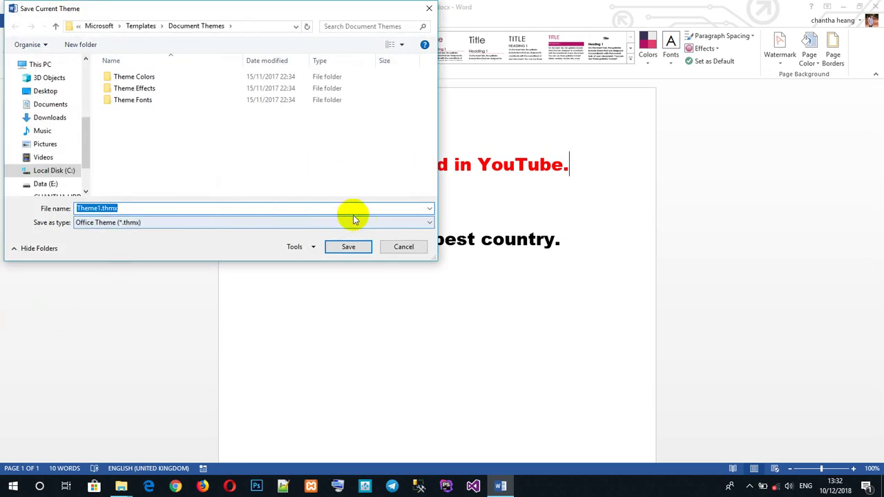
pyautogui.click(405, 247)
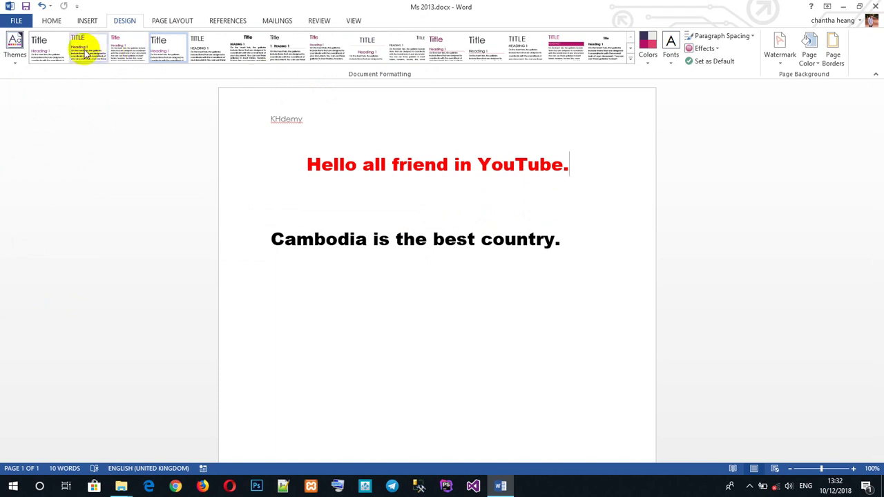
# Step: Try several style sets, including Title / Heading 1, before settling on a final one
pyautogui.click(120, 52)
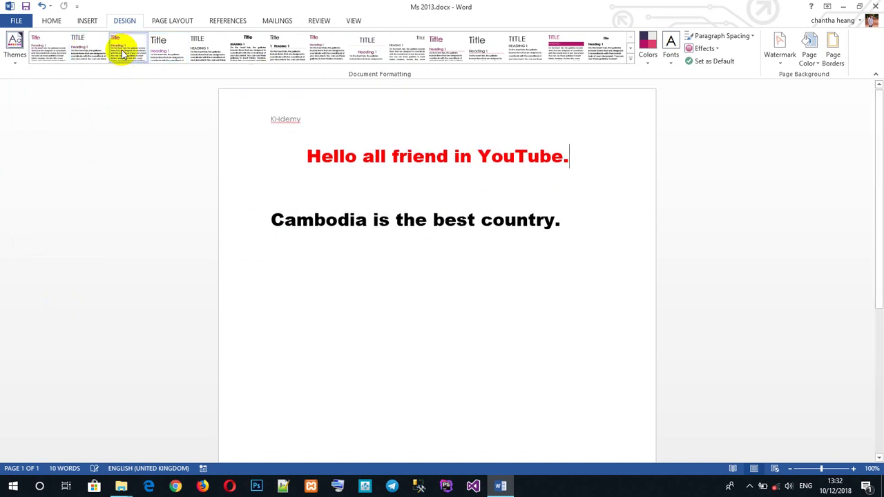
pyautogui.click(204, 54)
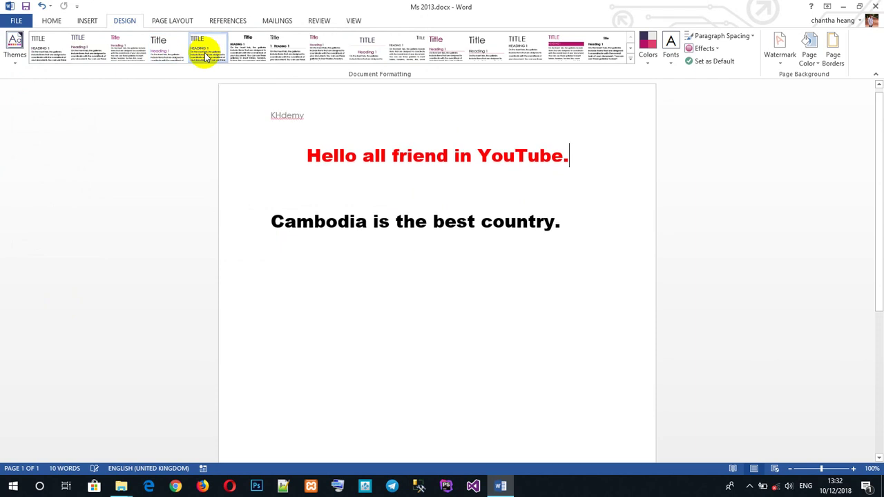
pyautogui.click(282, 47)
pyautogui.click(314, 54)
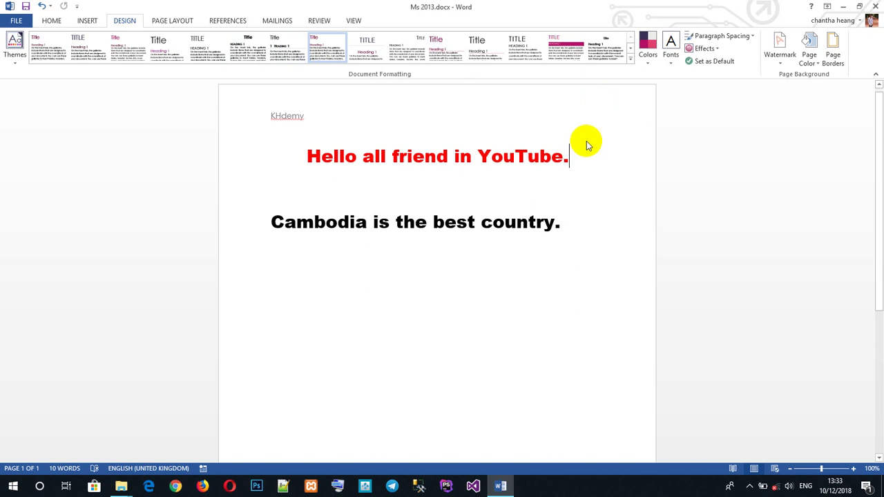
pyautogui.click(648, 65)
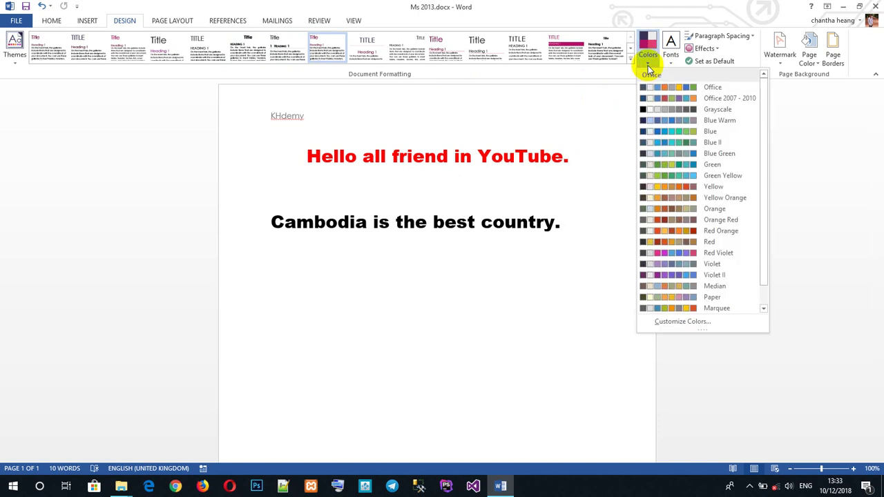
pyautogui.click(568, 158)
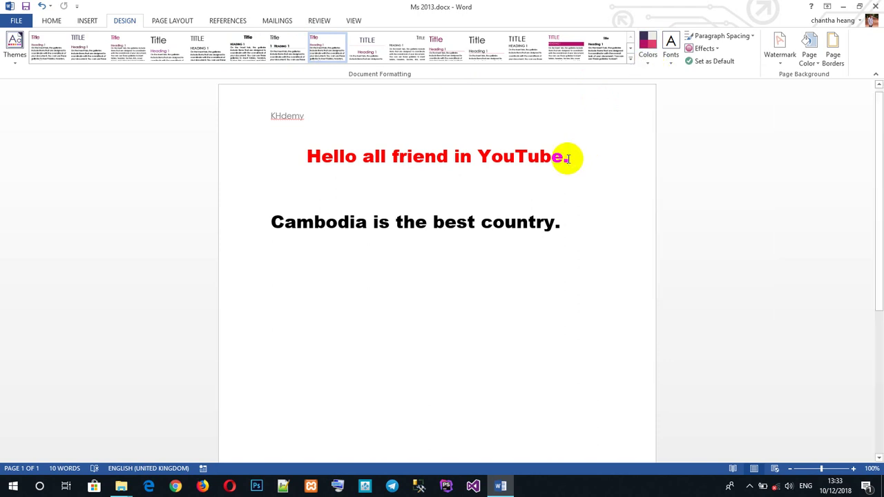
pyautogui.moveTo(568, 158); pyautogui.dragTo(305, 159)
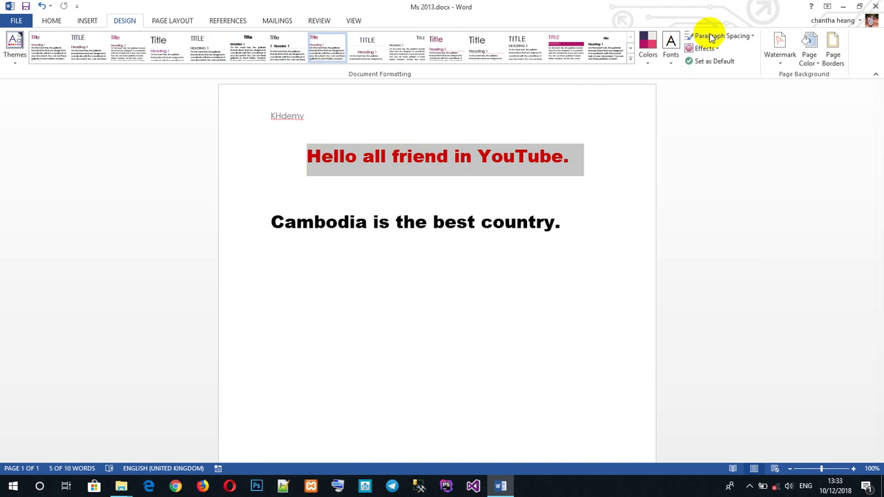
pyautogui.click(649, 58)
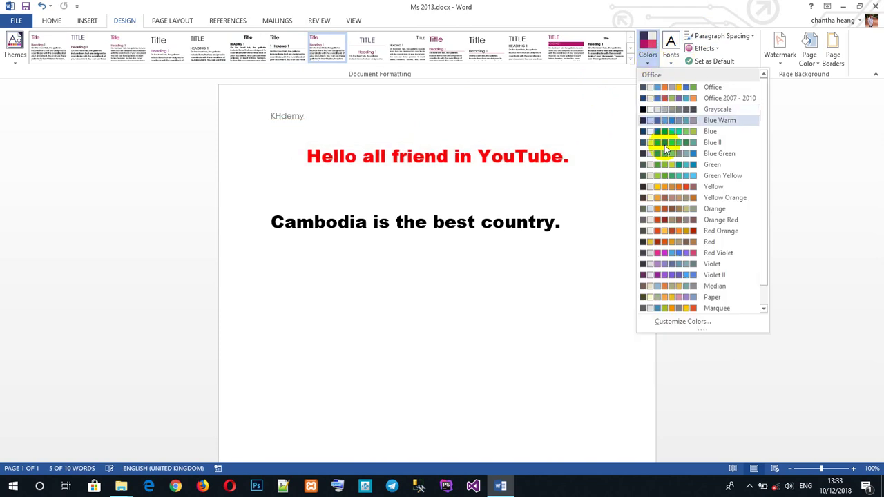
pyautogui.click(577, 136)
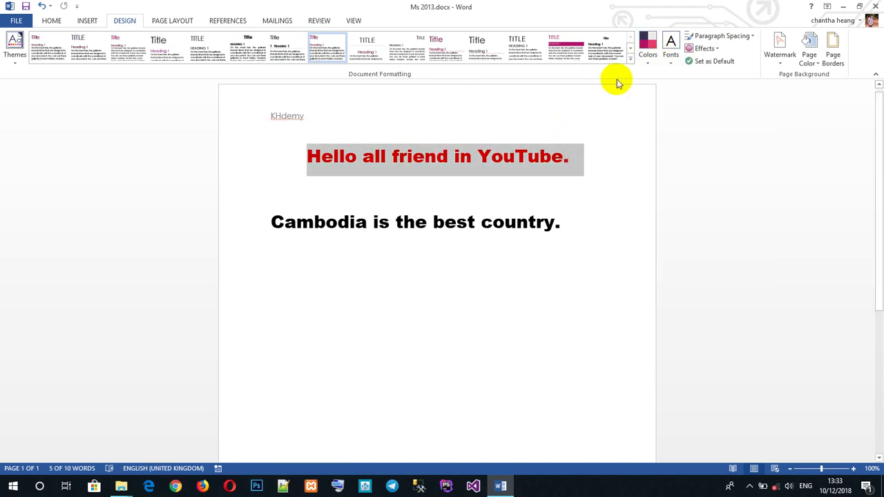
pyautogui.click(669, 58)
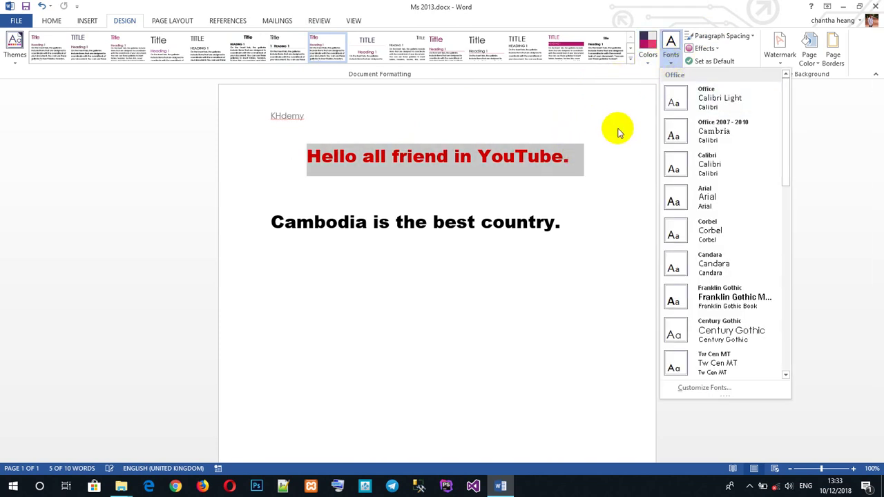
pyautogui.click(598, 161)
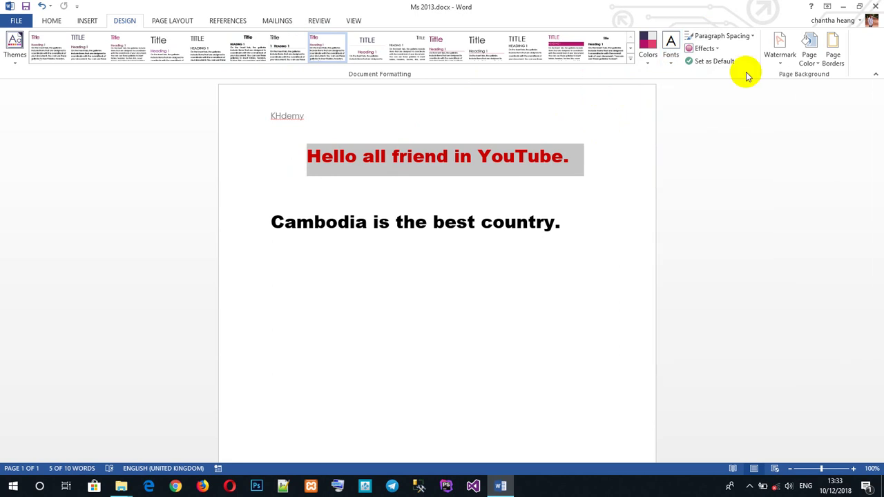
pyautogui.click(752, 38)
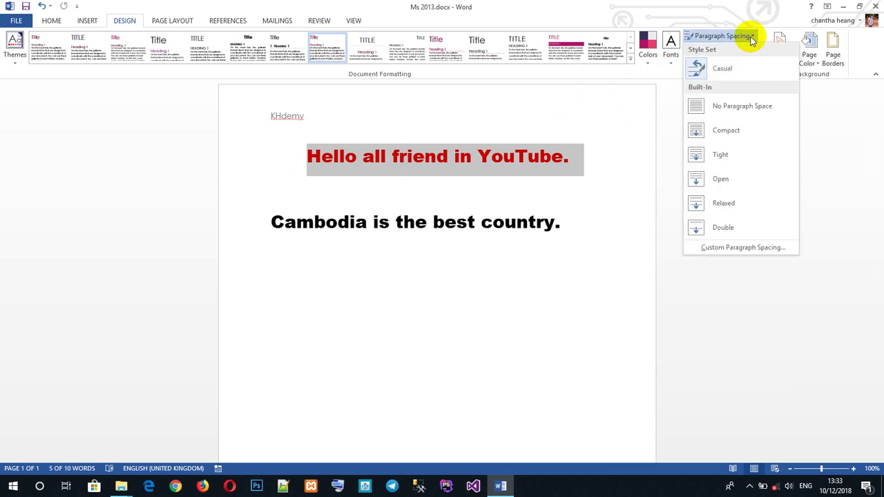
pyautogui.click(737, 22)
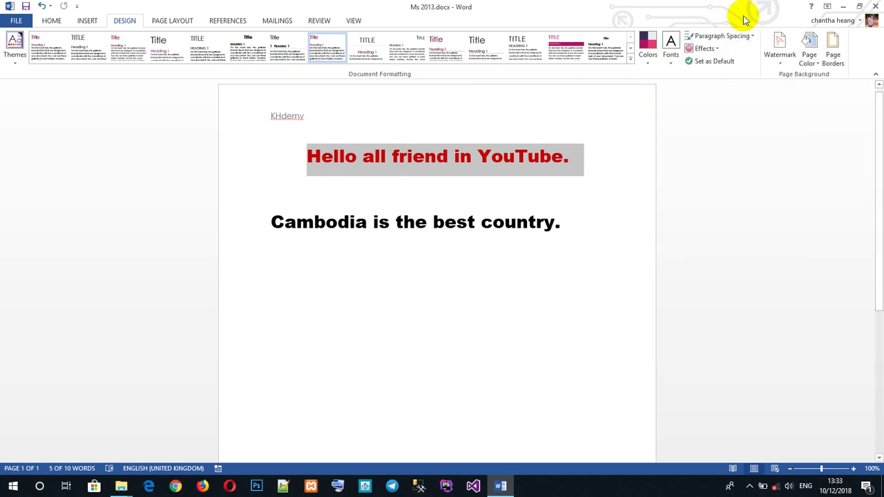
pyautogui.click(710, 51)
pyautogui.click(652, 103)
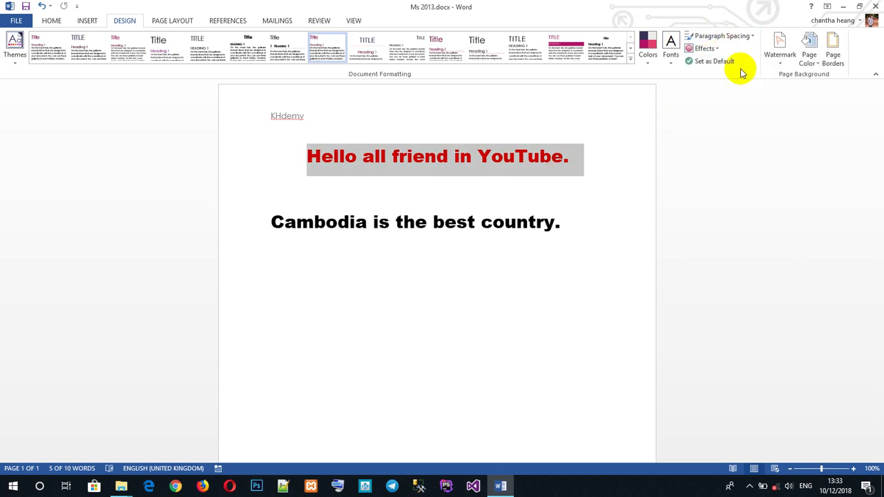
pyautogui.click(590, 162)
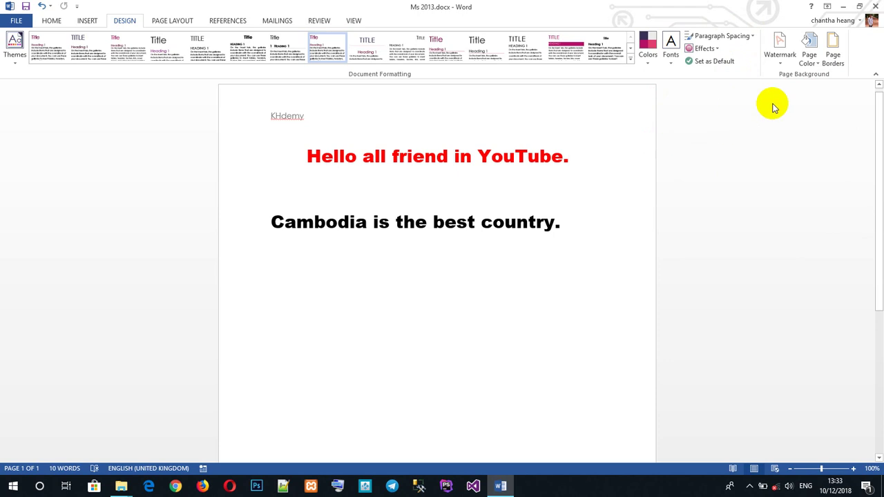
# Step: Try the CONFIDENTIAL 1 and DO NOT COPY 1 watermarks, ending on horizontal DO NOT COPY 2
pyautogui.click(777, 66)
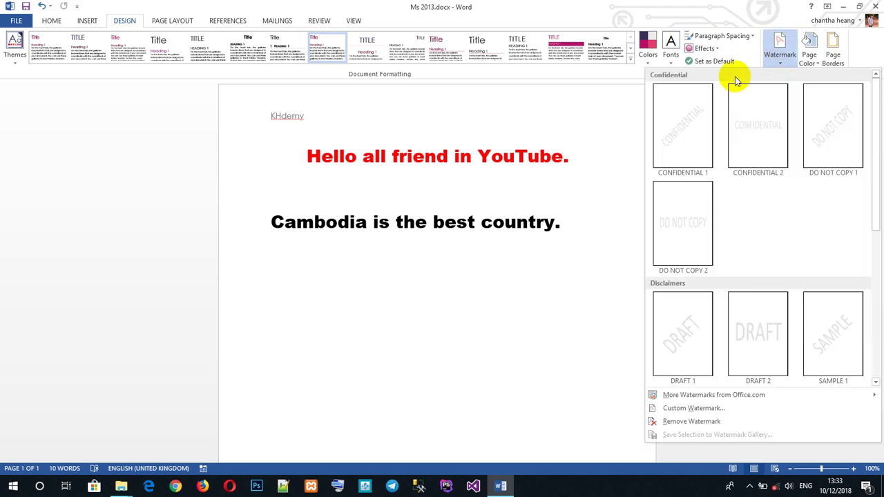
pyautogui.click(684, 115)
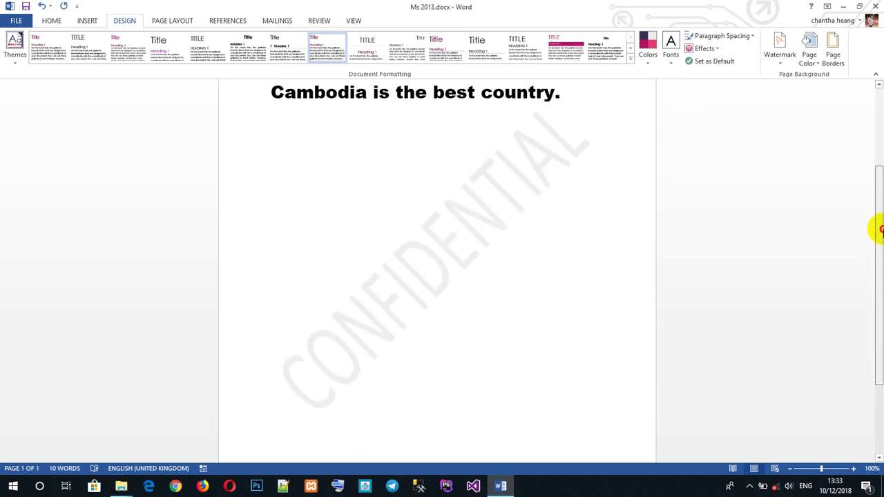
pyautogui.moveTo(879, 157); pyautogui.dragTo(880, 229)
pyautogui.click(777, 57)
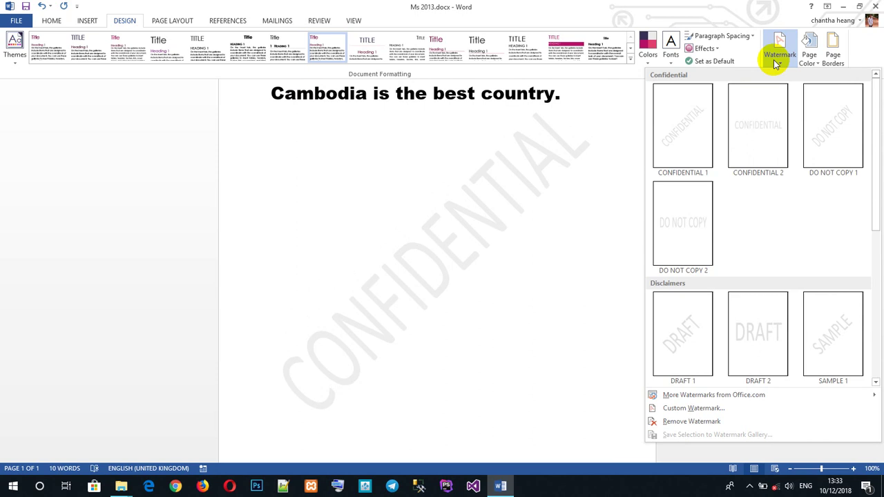
pyautogui.click(843, 134)
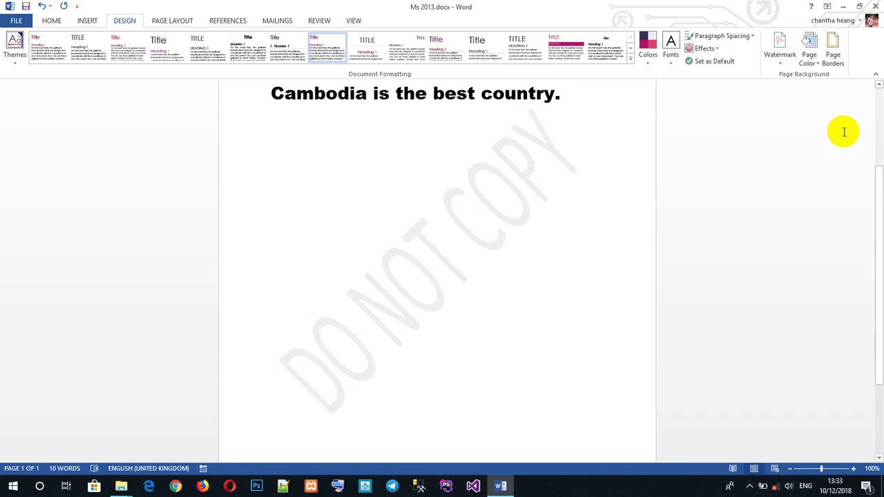
pyautogui.click(776, 61)
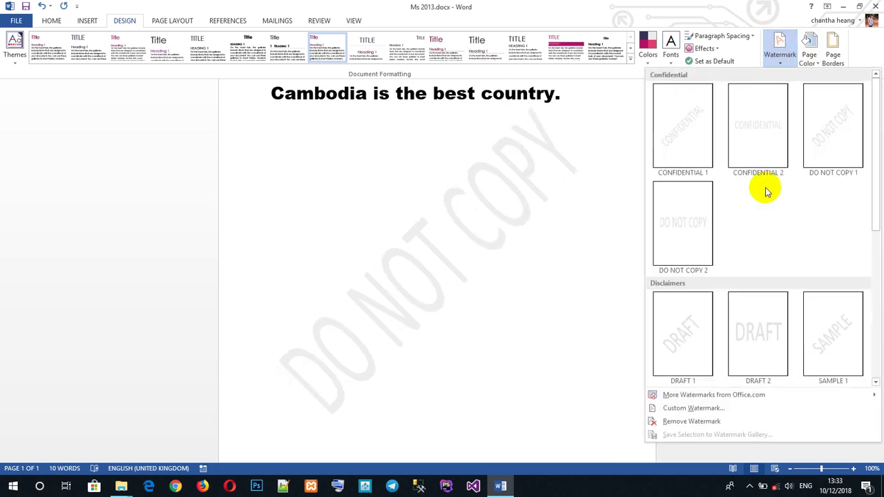
pyautogui.click(695, 223)
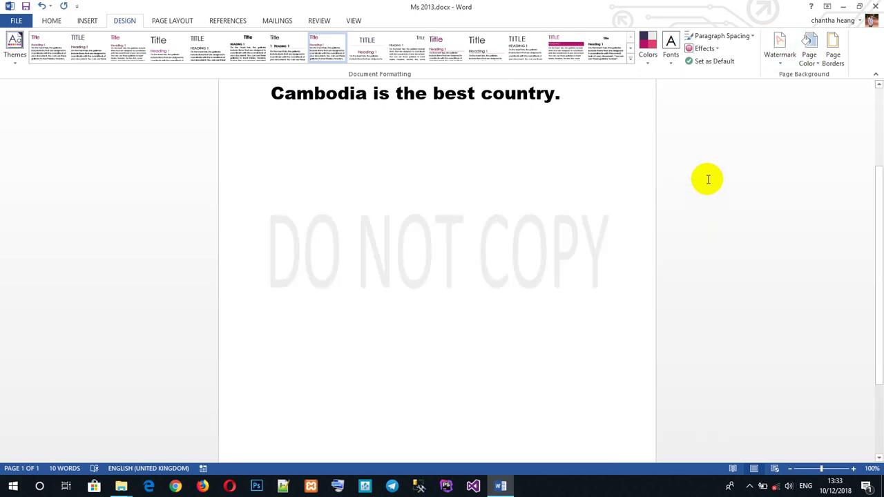
pyautogui.click(781, 58)
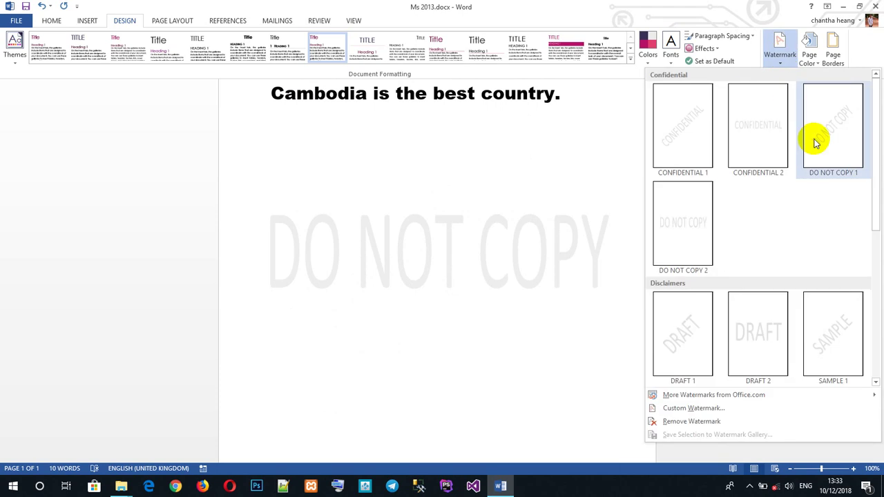
pyautogui.click(716, 409)
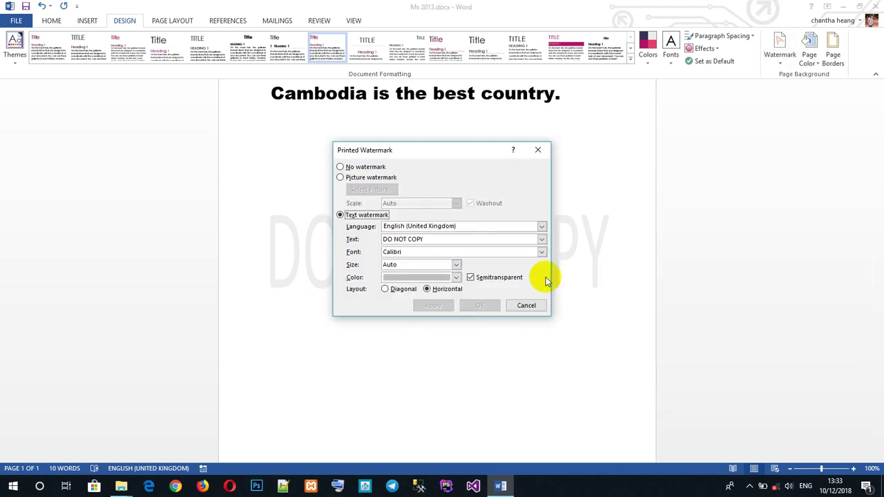
pyautogui.click(460, 239)
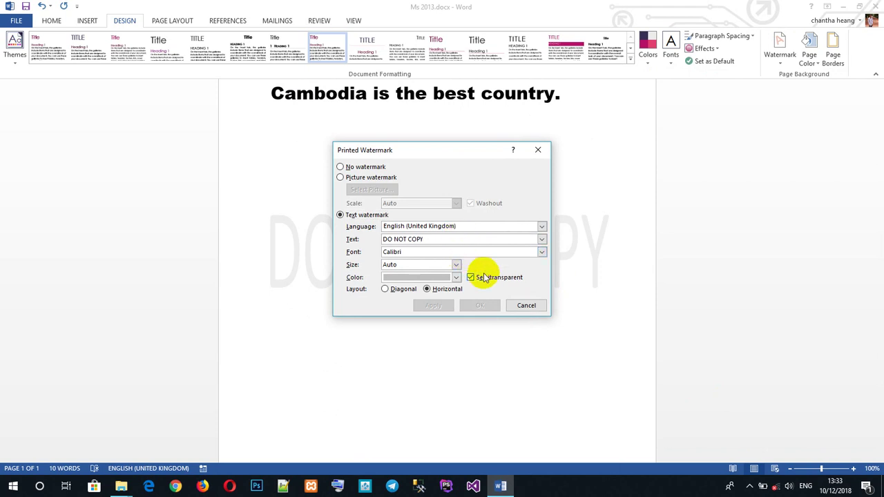
pyautogui.click(526, 305)
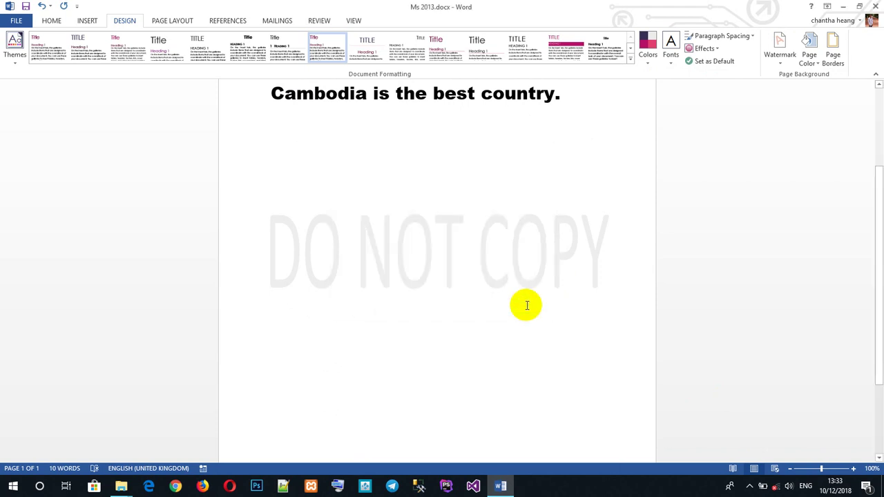
# Step: Add blank lines at the end of the text to extend the document onto three pages
pyautogui.moveTo(878, 262); pyautogui.dragTo(850, 416)
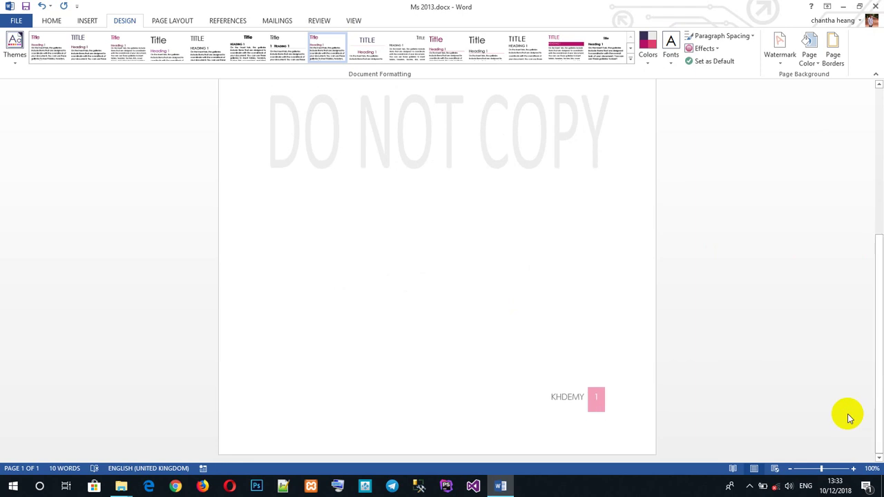
pyautogui.scroll(3, 525, 331)
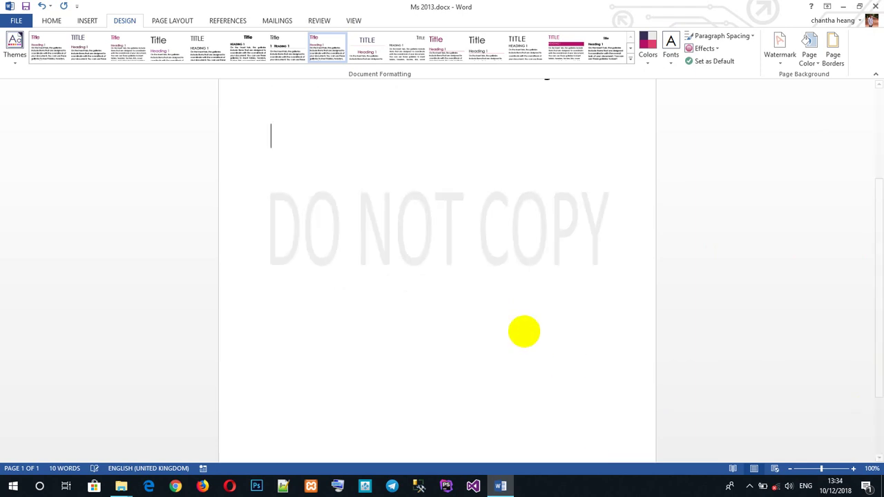
pyautogui.press('Return')
pyautogui.press('Return')
pyautogui.press('Return')
pyautogui.press('Return')
pyautogui.press('Return')
pyautogui.press('Return')
pyautogui.press('Return')
pyautogui.press('Return')
pyautogui.press('Return')
pyautogui.press('Return')
pyautogui.press('Return')
pyautogui.press('Return')
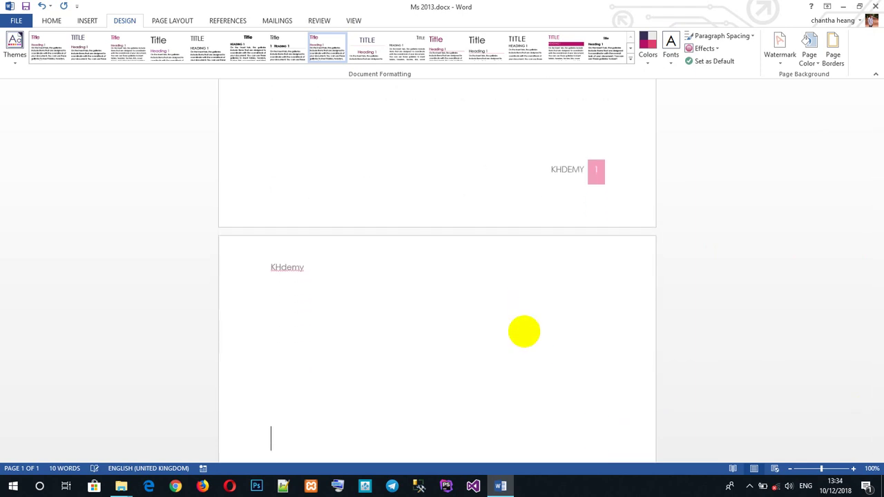
pyautogui.press('Return')
pyautogui.press('Return')
pyautogui.press('Return')
pyautogui.press('Return')
pyautogui.press('Return')
pyautogui.press('Return')
pyautogui.press('Return')
pyautogui.press('Return')
pyautogui.press('Return')
pyautogui.press('Return')
pyautogui.press('Return')
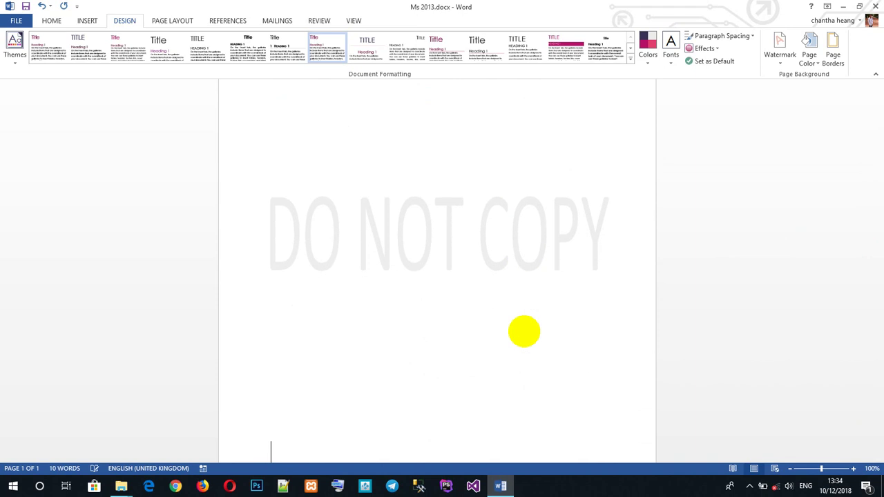
pyautogui.press('Return')
pyautogui.press('Return')
pyautogui.press('Return')
pyautogui.press('Return')
pyautogui.press('Return')
pyautogui.press('Return')
pyautogui.press('Return')
pyautogui.press('Return')
pyautogui.press('Return')
pyautogui.press('Return')
pyautogui.press('Return')
pyautogui.press('Return')
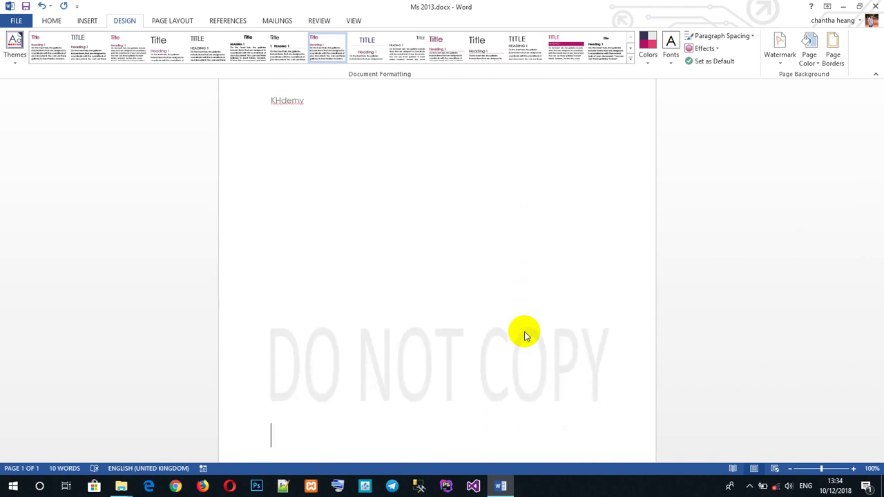
pyautogui.moveTo(876, 364); pyautogui.dragTo(875, 104)
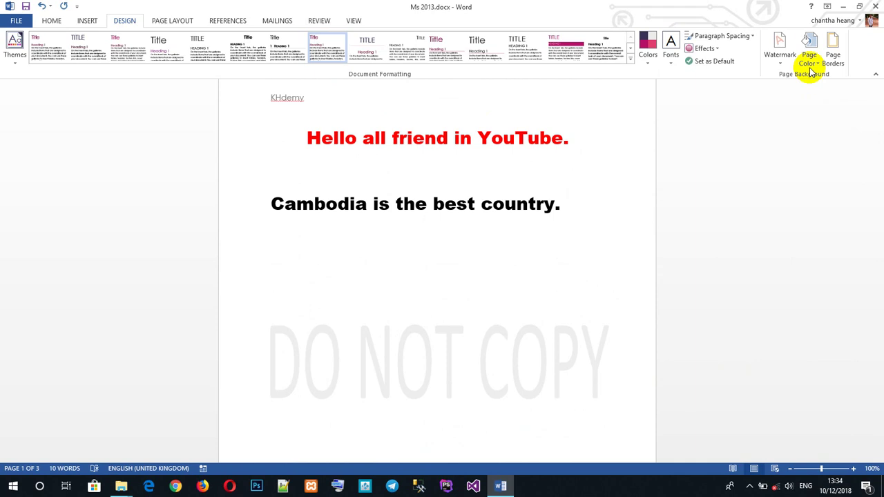
# Step: Browse the Page Color palette, then bring up the Page Border settings for the whole document
pyautogui.click(812, 67)
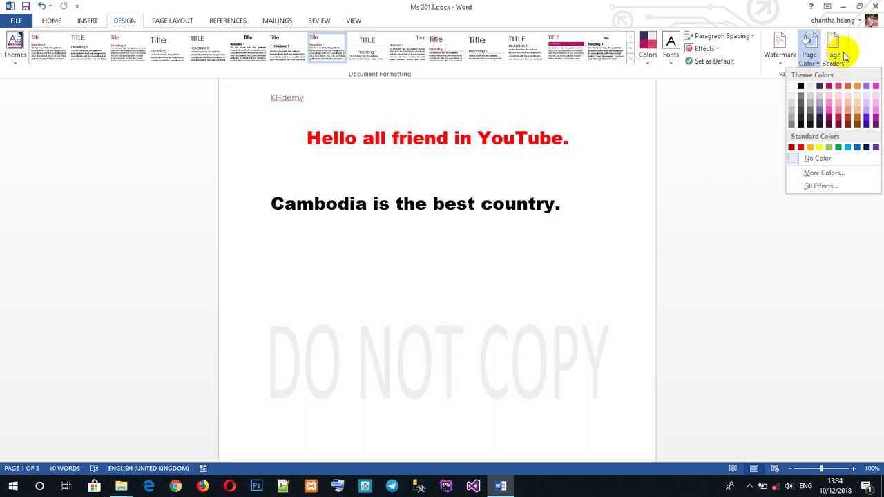
pyautogui.click(840, 56)
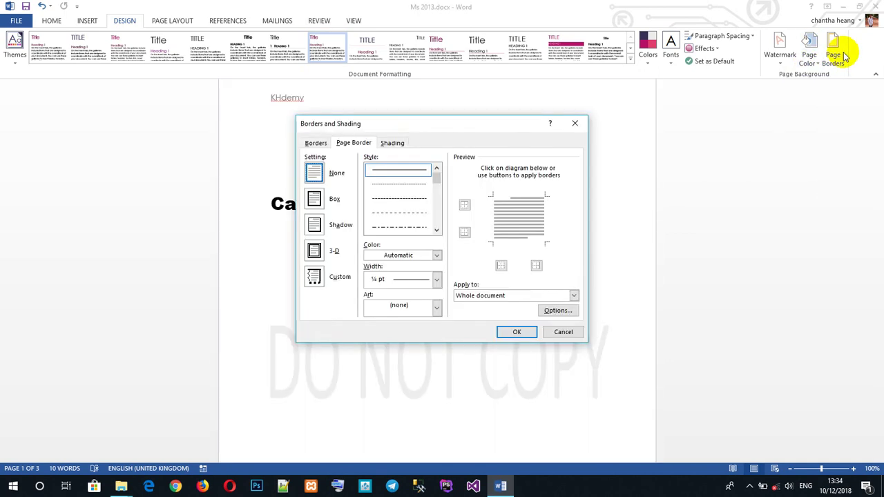
# Step: After trying Shadow and 3-D, apply a plain Box border in a thin solid ½ pt line
pyautogui.click(428, 184)
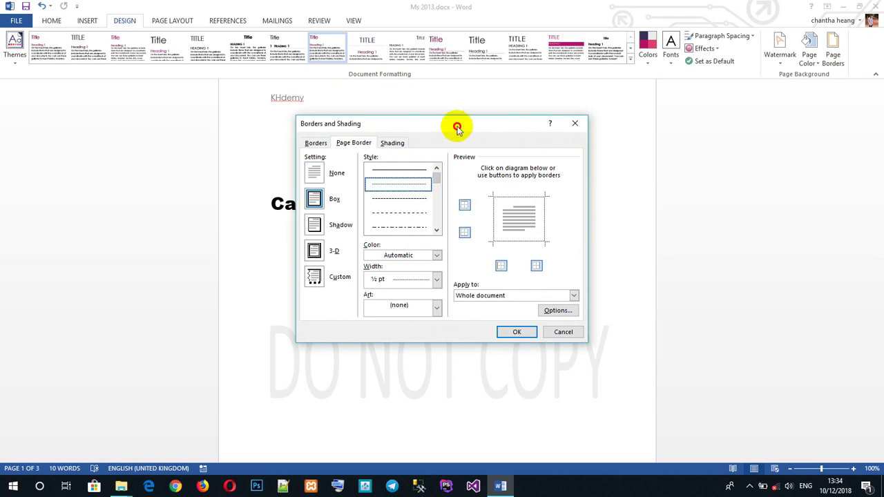
pyautogui.moveTo(458, 125)
pyautogui.mouseDown()
pyautogui.moveTo(754, 159)
pyautogui.moveTo(683, 124)
pyautogui.mouseUp()
pyautogui.click(611, 207)
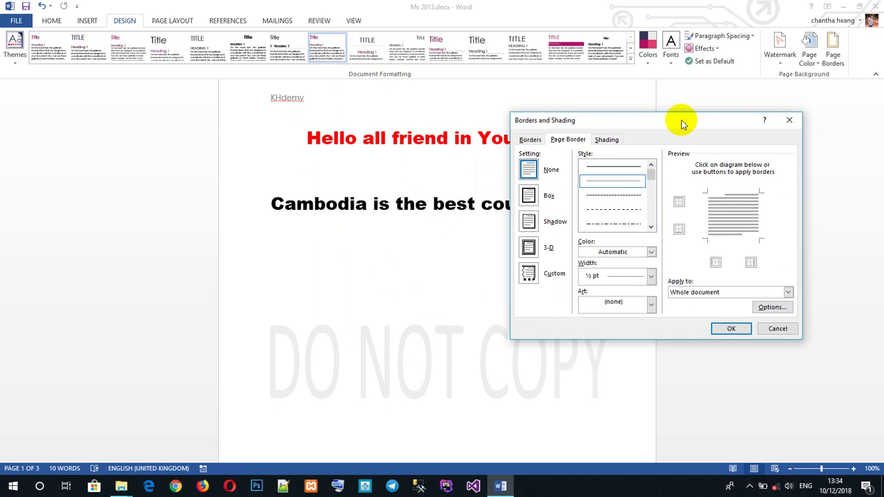
pyautogui.click(531, 196)
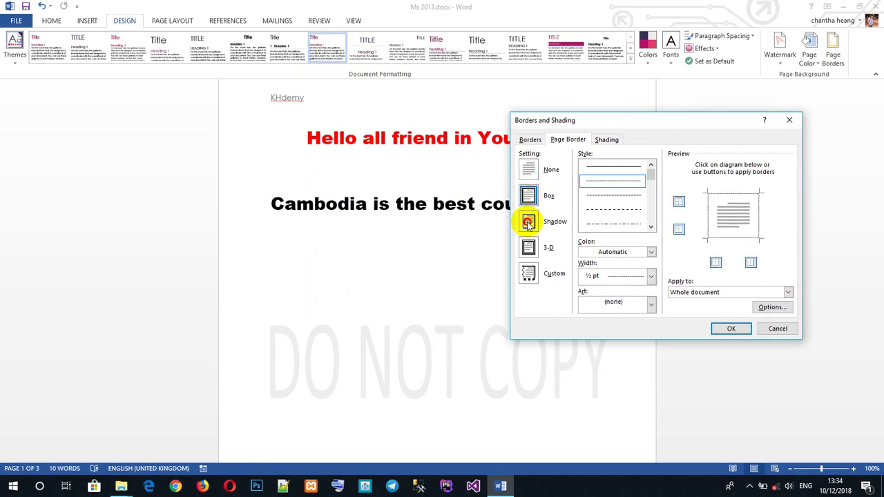
pyautogui.click(529, 221)
pyautogui.click(529, 248)
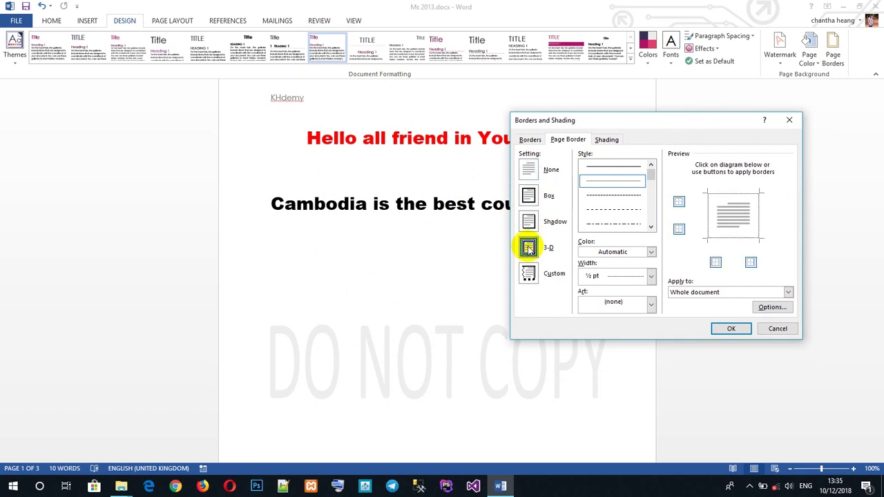
pyautogui.click(529, 195)
pyautogui.moveTo(651, 172); pyautogui.dragTo(652, 185)
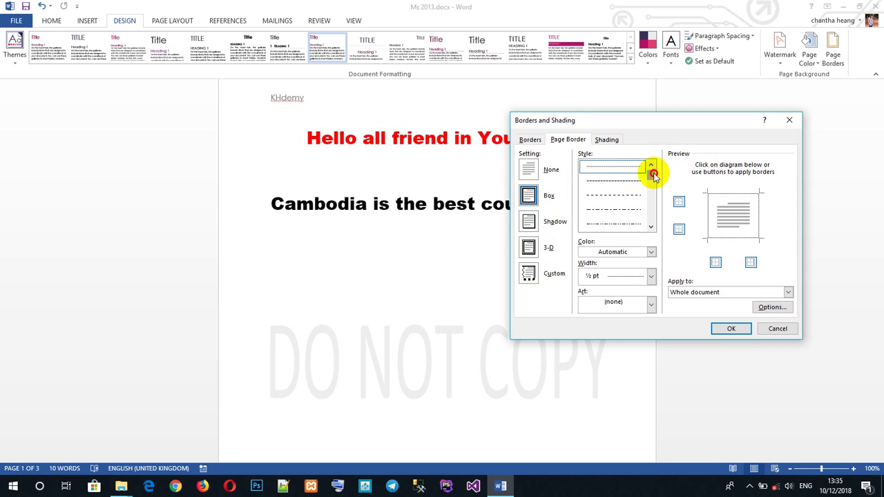
pyautogui.click(642, 182)
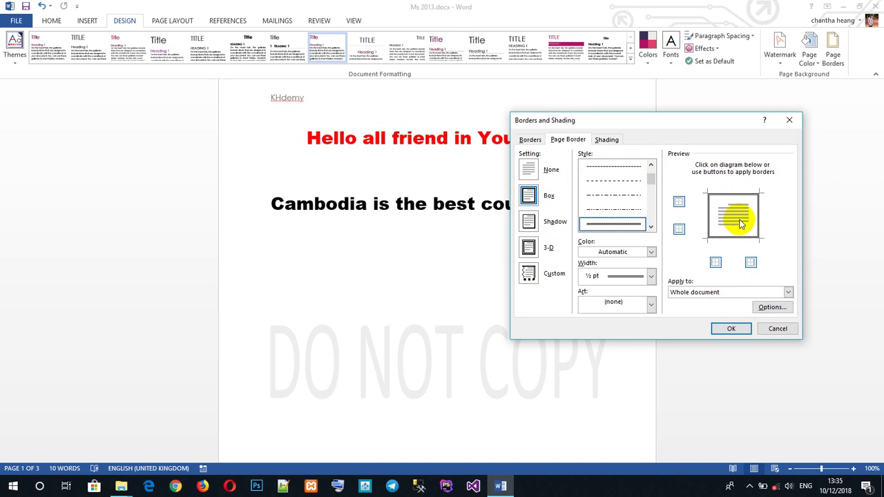
pyautogui.click(727, 328)
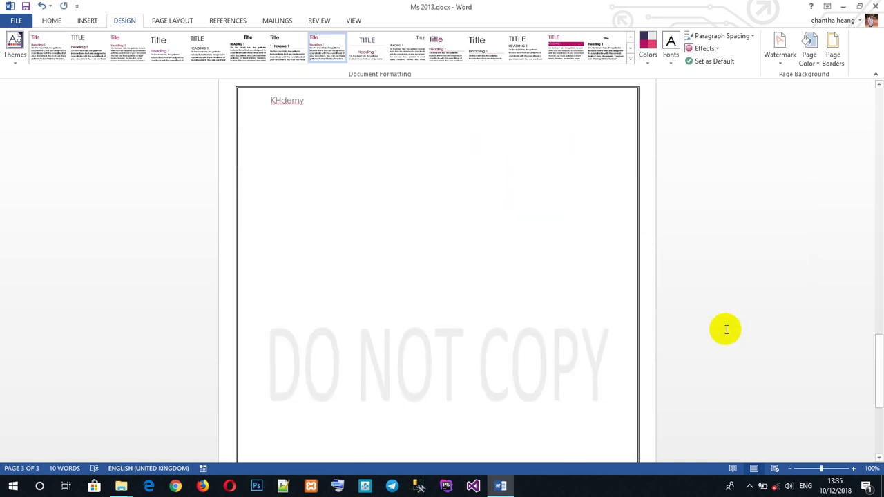
# Step: Remove the existing page border by setting it to None
pyautogui.moveTo(878, 355); pyautogui.dragTo(860, 130)
pyautogui.moveTo(857, 116); pyautogui.dragTo(865, 408)
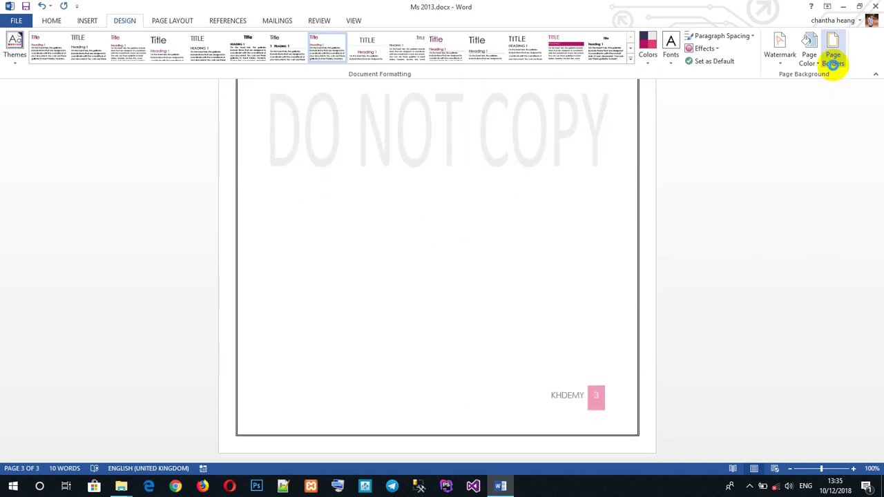
pyautogui.click(833, 63)
pyautogui.click(529, 169)
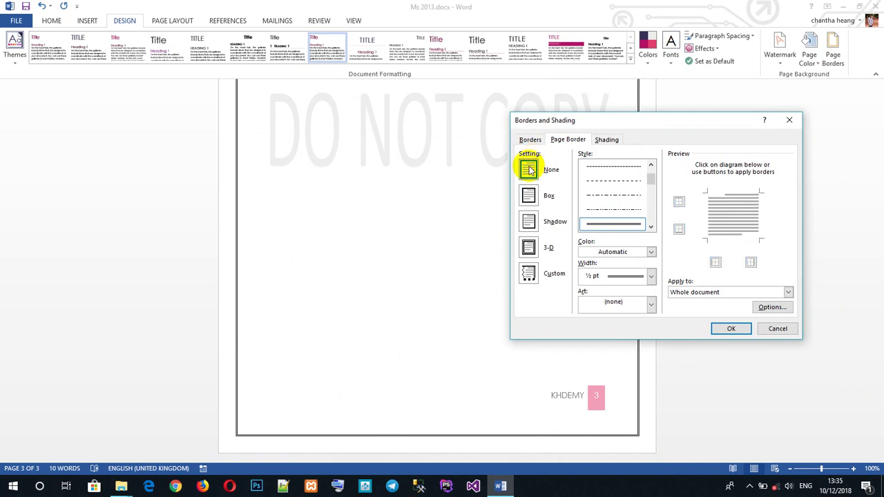
pyautogui.click(731, 328)
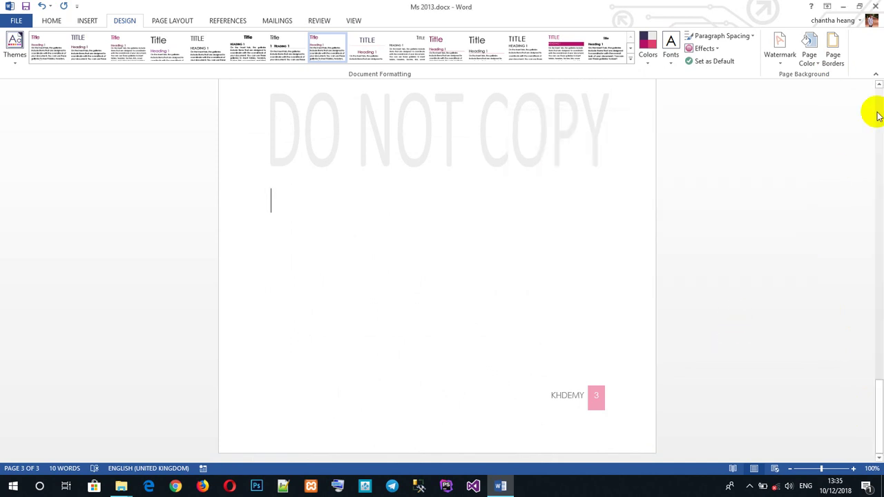
# Step: Apply a 3 pt 3-D page border in a thick patterned line style
pyautogui.click(833, 58)
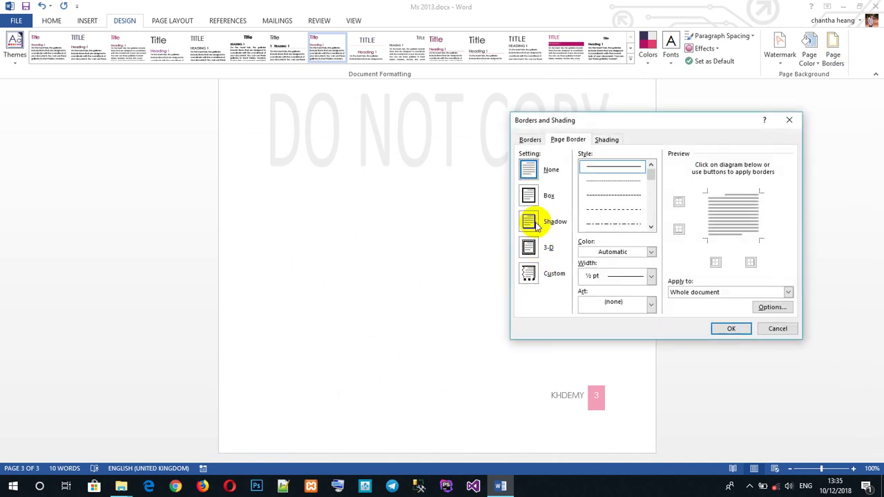
pyautogui.click(529, 247)
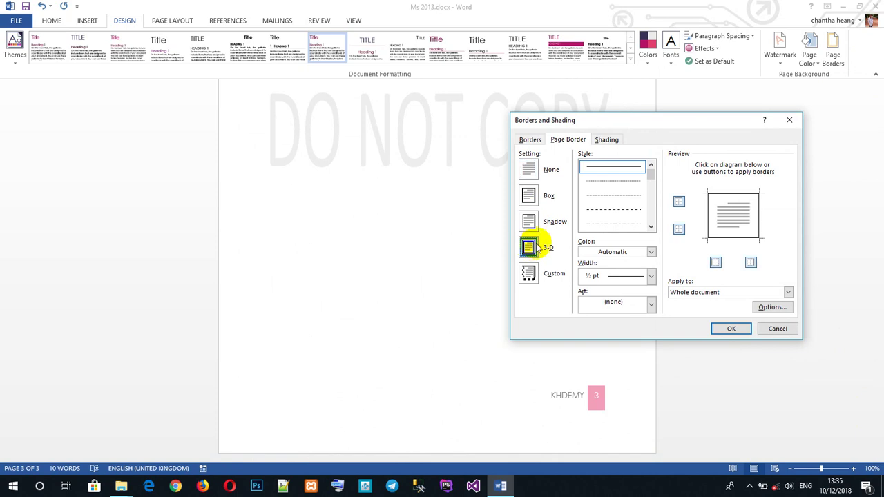
pyautogui.moveTo(651, 174); pyautogui.dragTo(653, 205)
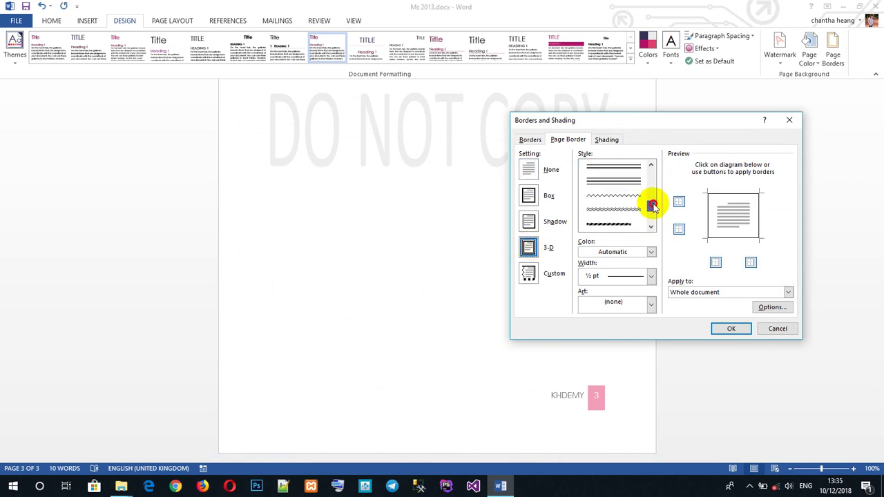
pyautogui.moveTo(652, 204); pyautogui.dragTo(652, 211)
pyautogui.click(625, 195)
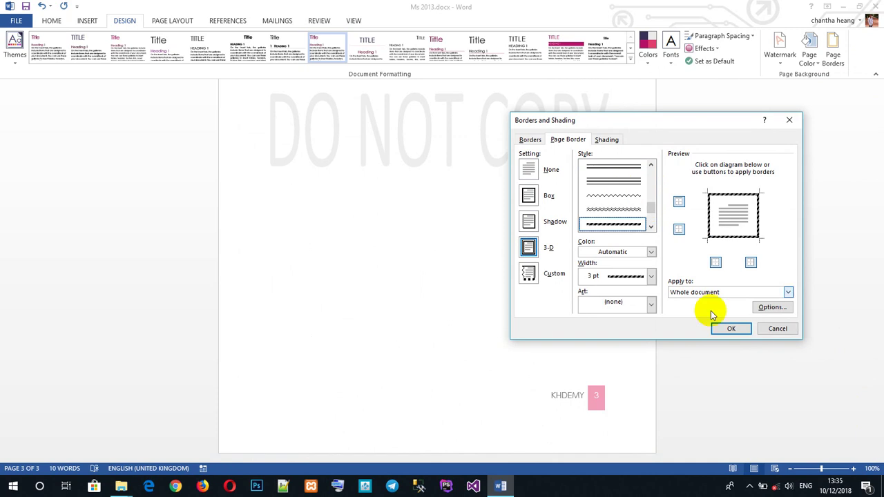
pyautogui.click(726, 328)
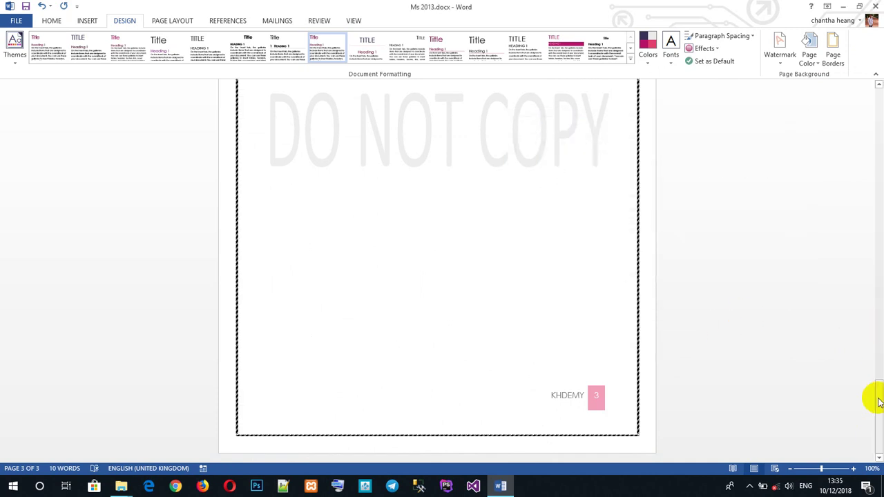
# Step: Scroll back to page 1 to review the 3-D bordered, DO NOT COPY watermarked pages
pyautogui.moveTo(876, 387)
pyautogui.mouseDown()
pyautogui.moveTo(851, 216)
pyautogui.moveTo(851, 417)
pyautogui.moveTo(830, 99)
pyautogui.mouseUp()
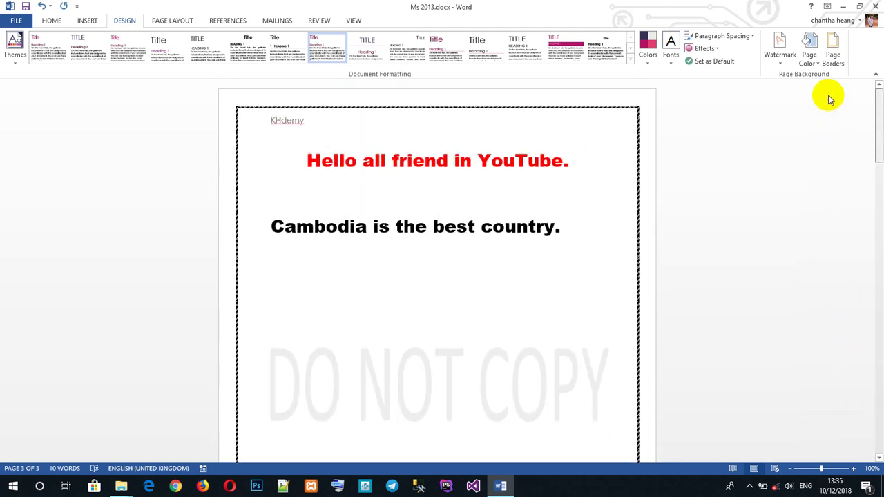